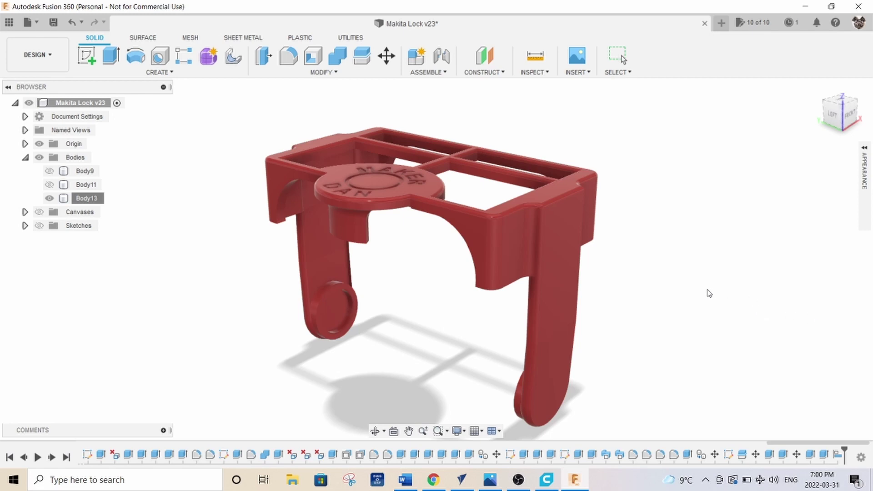
mouse_move(709, 294)
middle_mouse_down("shift")
mouse_move(714, 276)
mouse_move(740, 277)
middle_mouse_up("shift")
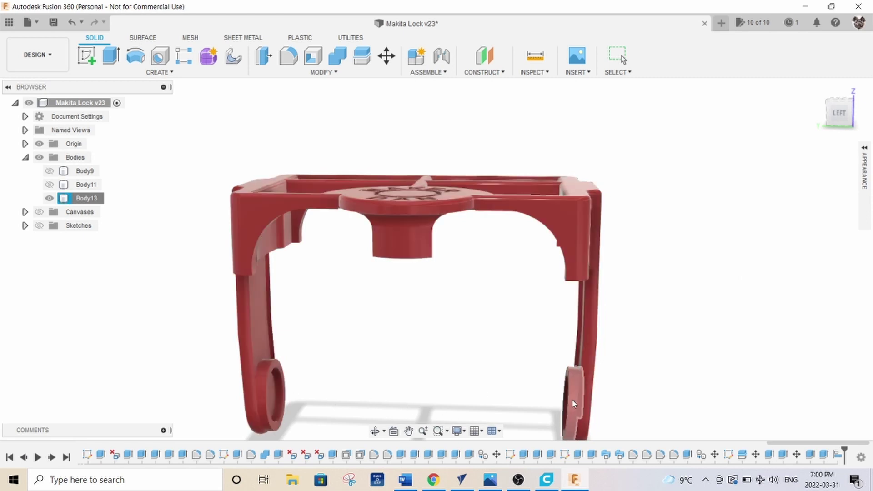
middle_click_drag(749, 327, 741, 343, "shift")
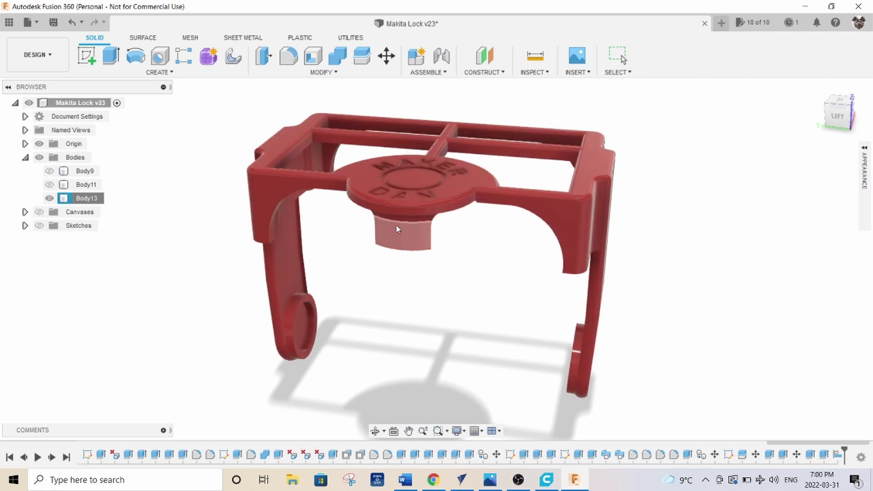
mouse_move(716, 292)
middle_mouse_down("shift")
mouse_move(696, 294)
mouse_move(698, 235)
mouse_move(649, 288)
mouse_move(692, 288)
middle_mouse_up("shift")
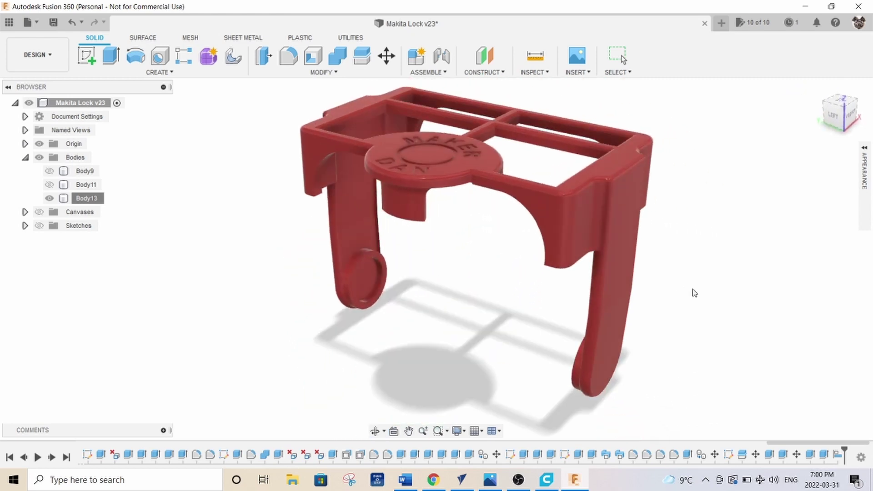
Show the bracket's Cura layer preview and orbit it to inspect supports, skirt and 30% infill.
left_click(547, 486)
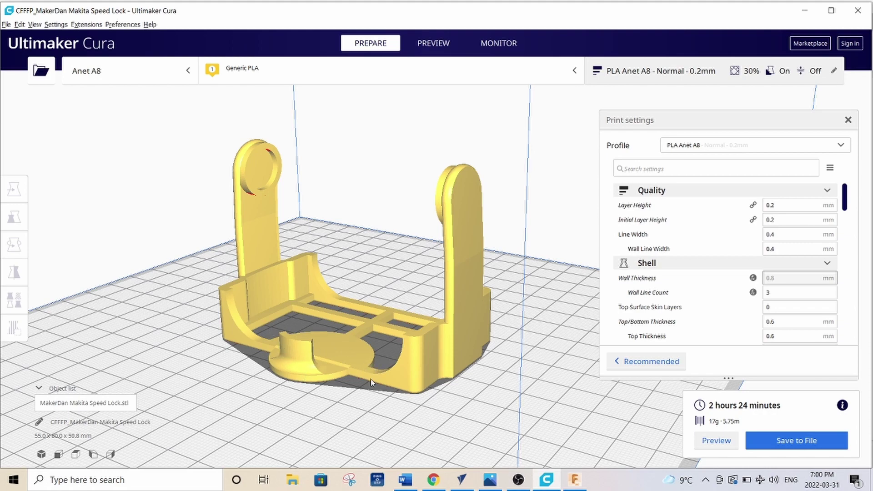
mouse_move(352, 414)
right_mouse_down()
mouse_move(386, 405)
mouse_move(367, 401)
right_mouse_up()
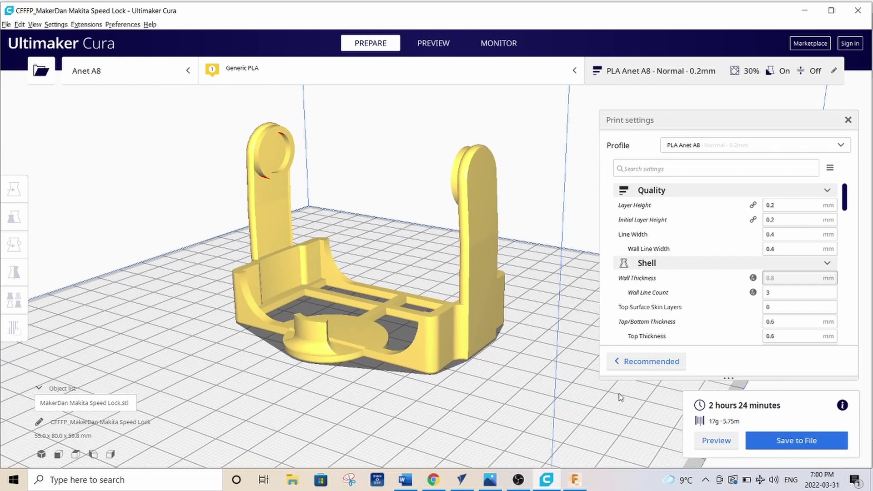
left_click(435, 44)
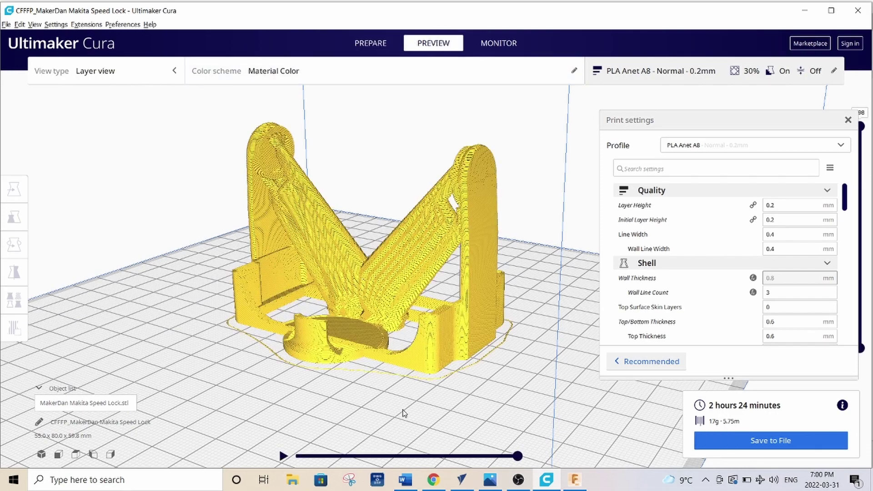
right_click_drag(403, 413, 436, 443)
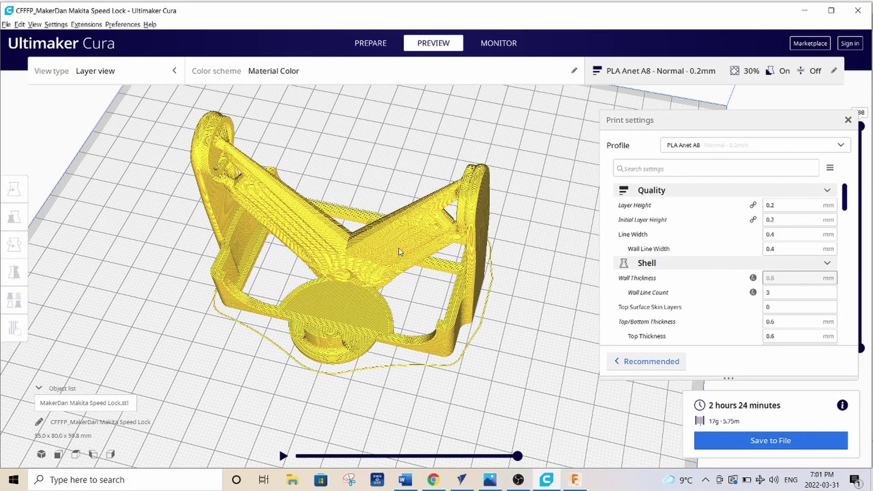
right_click_drag(403, 257, 395, 219)
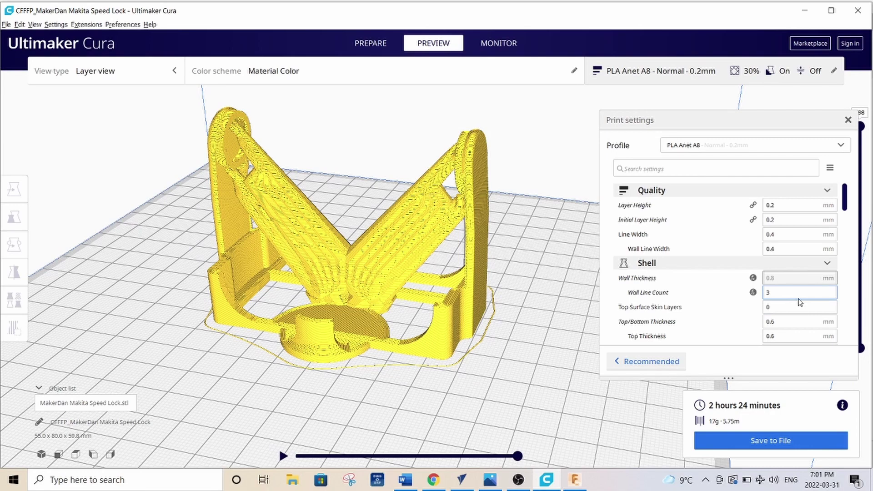
scroll(764, 297, "down", 3)
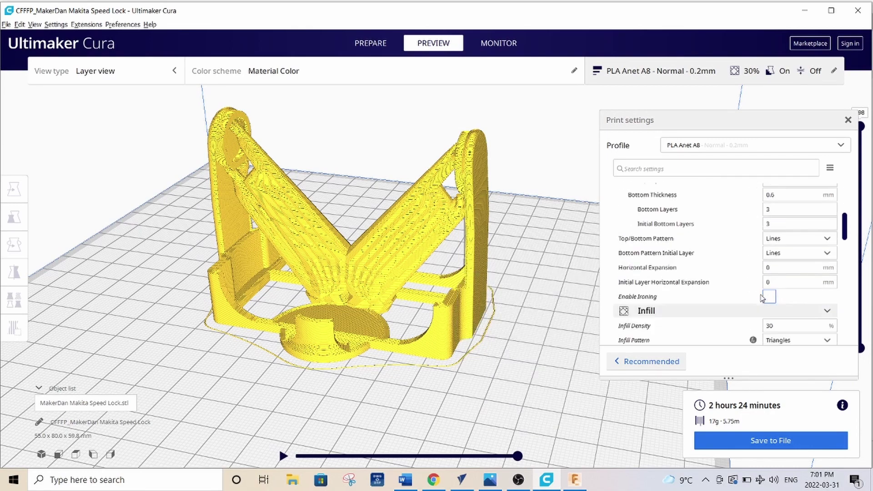
scroll(763, 297, "down", 2)
scroll(761, 297, "down", 3)
scroll(762, 297, "down", 3)
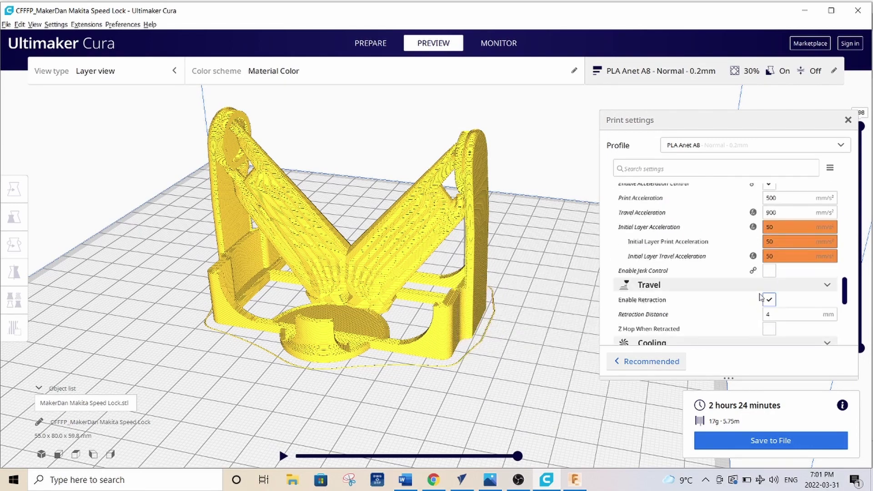
scroll(770, 301, "down", 1)
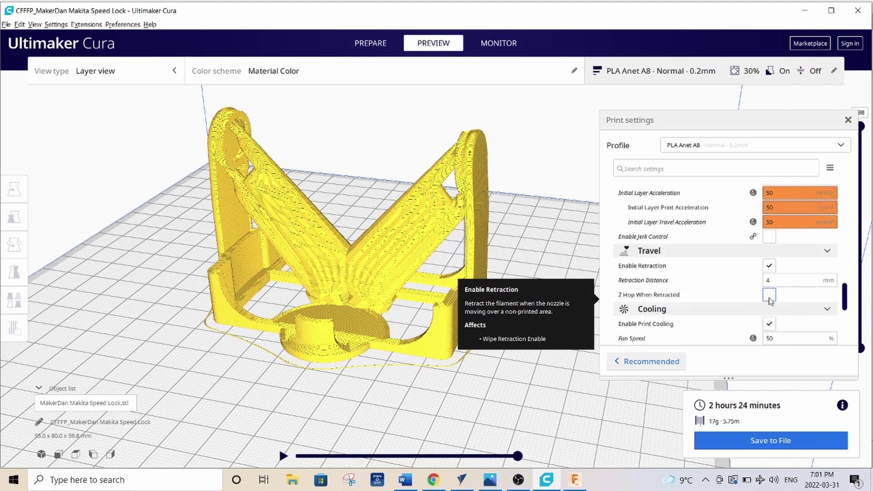
scroll(771, 293, "down", 3)
Re-slice the bracket with Generate Support off, giving 2 h 10 min, 15 g, 4.97 m filament.
left_click(770, 279)
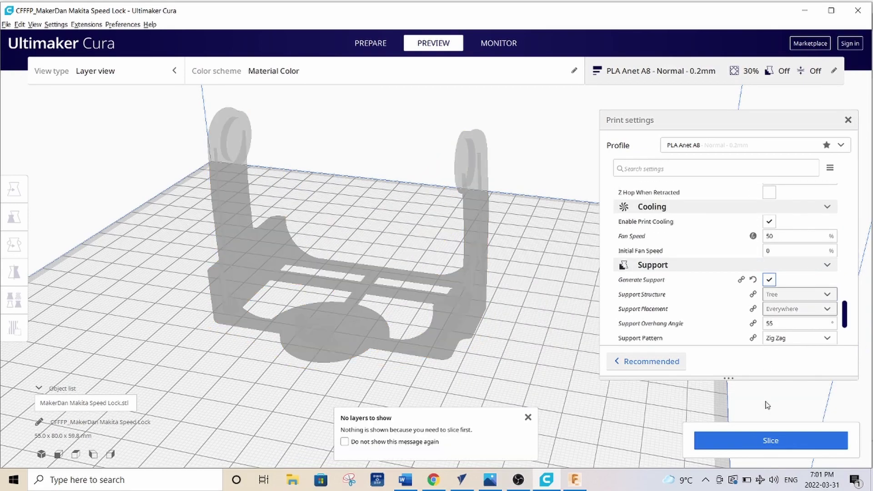
left_click(772, 439)
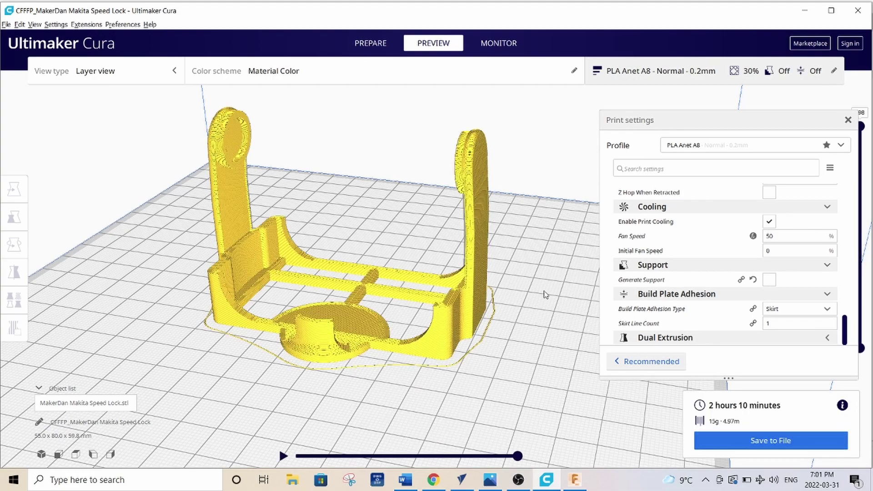
mouse_move(545, 295)
right_mouse_down()
mouse_move(534, 219)
mouse_move(532, 284)
right_mouse_up()
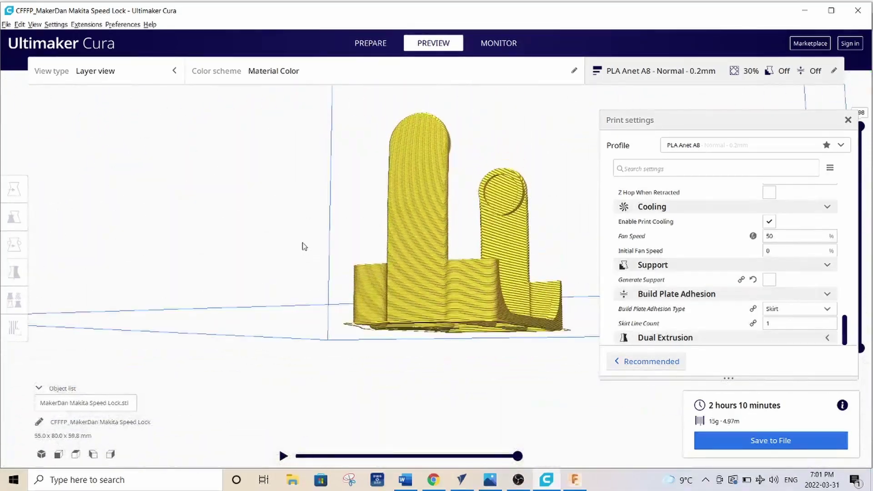
mouse_move(532, 284)
right_mouse_down()
mouse_move(374, 247)
mouse_move(492, 302)
right_mouse_up()
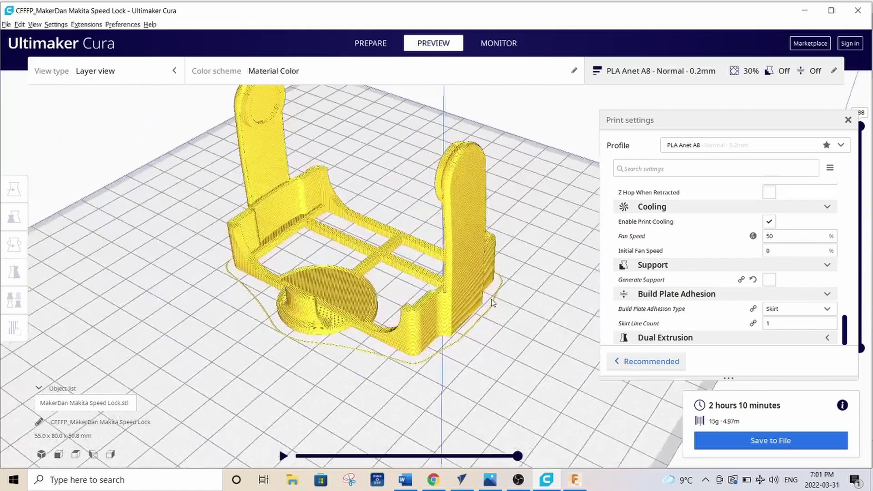
left_click(380, 45)
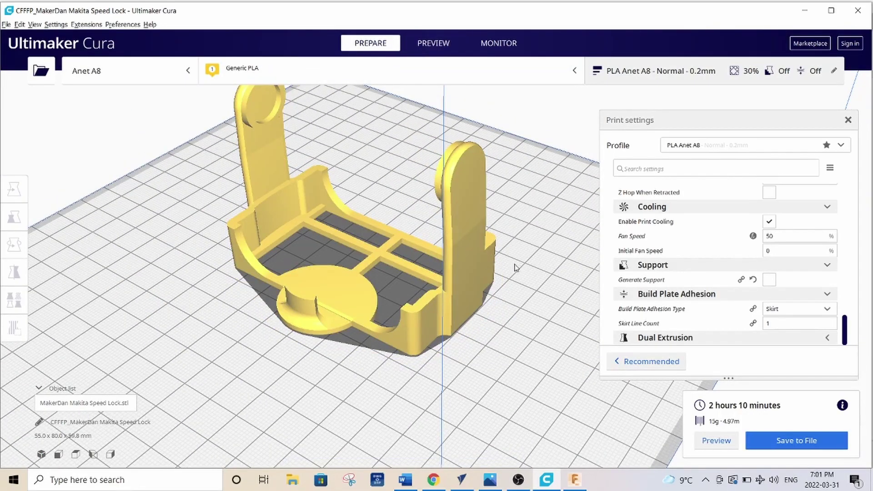
mouse_move(514, 268)
right_mouse_down()
mouse_move(515, 287)
mouse_move(515, 277)
right_mouse_up()
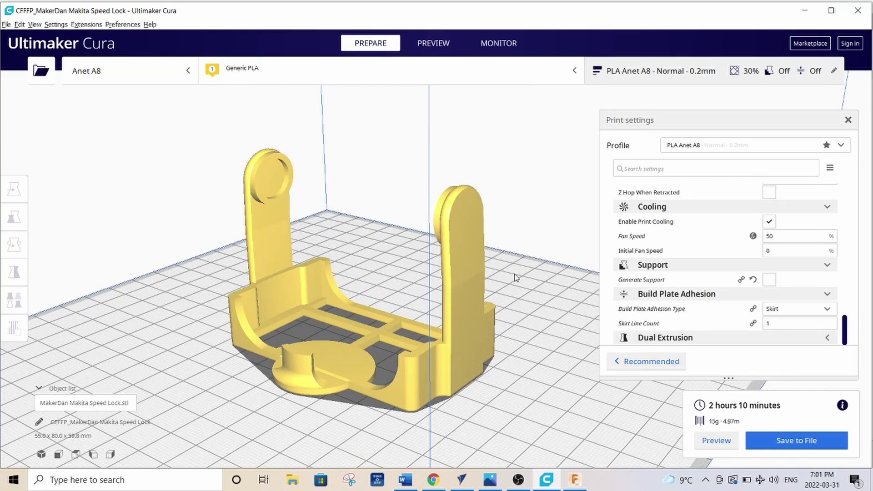